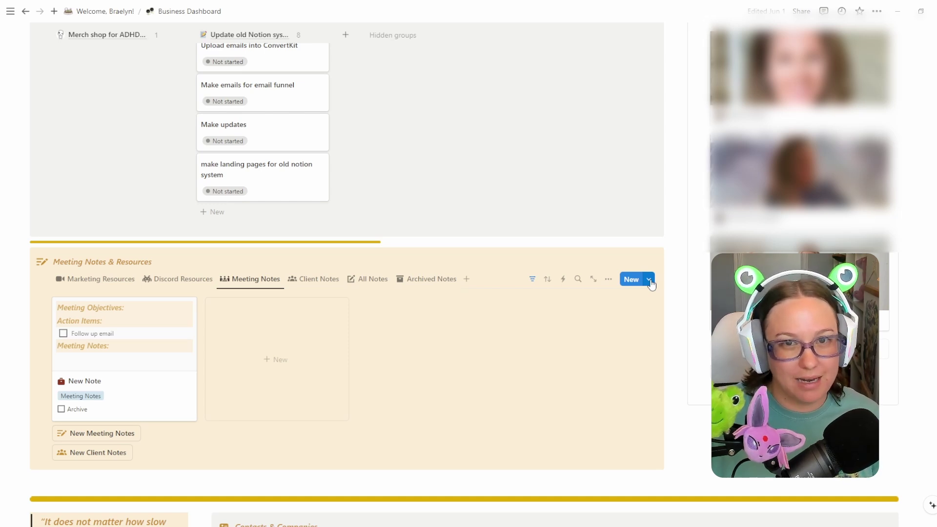
Step: Create a new template titled "Meeting Notes" in the Meeting Notes & Resources database
{"action": "scroll", "coordinate": [533, 326], "scroll_direction": "down", "scroll_amount": 1}
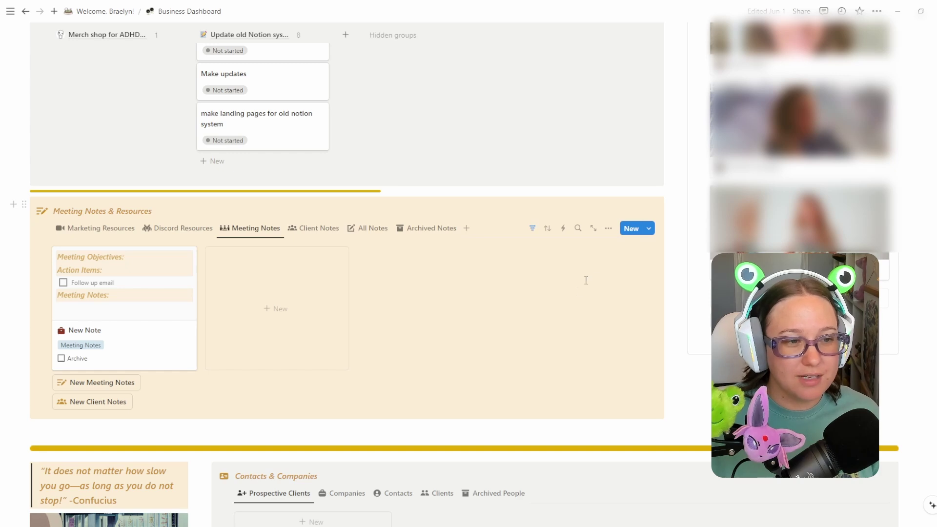
{"action": "left_click", "coordinate": [649, 230]}
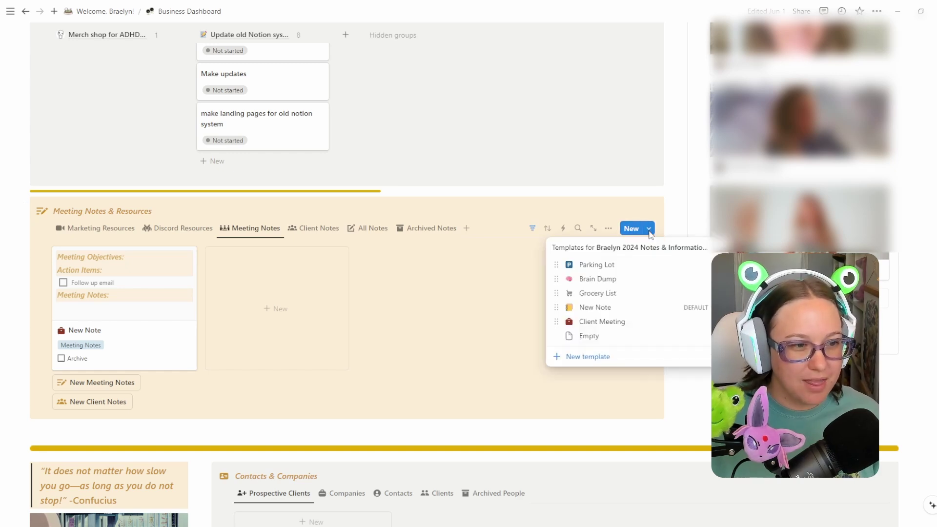
{"action": "left_click", "coordinate": [602, 358]}
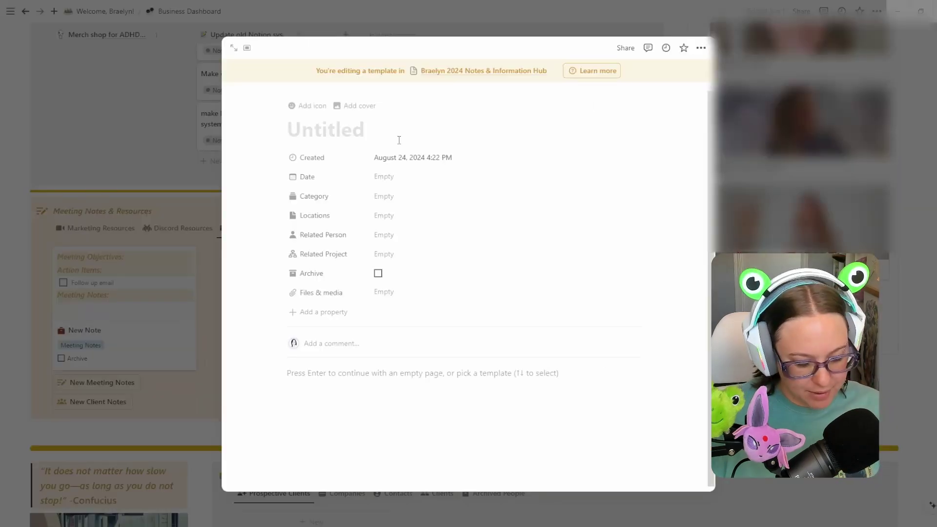
{"action": "type", "text": "Meeting Notes"}
{"action": "key", "text": "Return"}
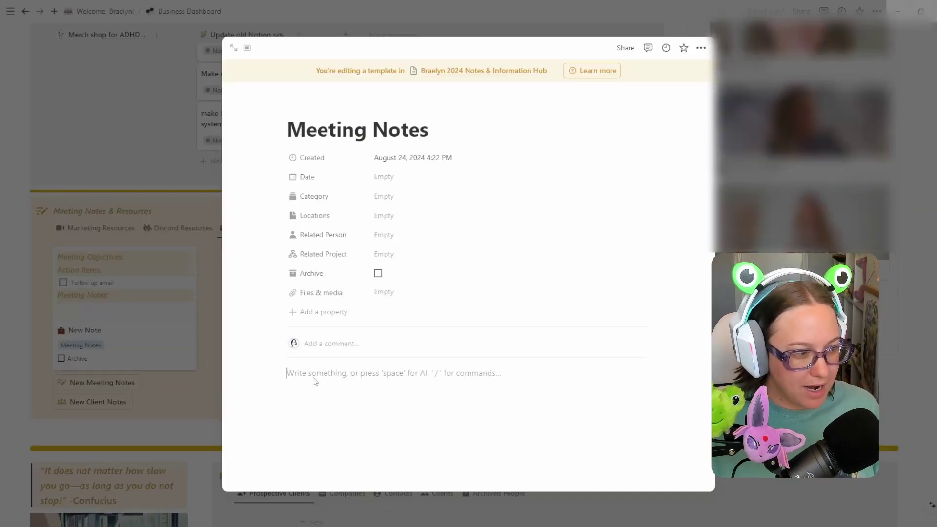
Step: Fill the template body with Meeting Objectives, Action Items and Meeting Notes sections, including a "Follow up email" to-do and empty bullet lists
{"action": "type", "text": "Meeting Objectives: Action Items: Follow up email Meeting Notes:"}
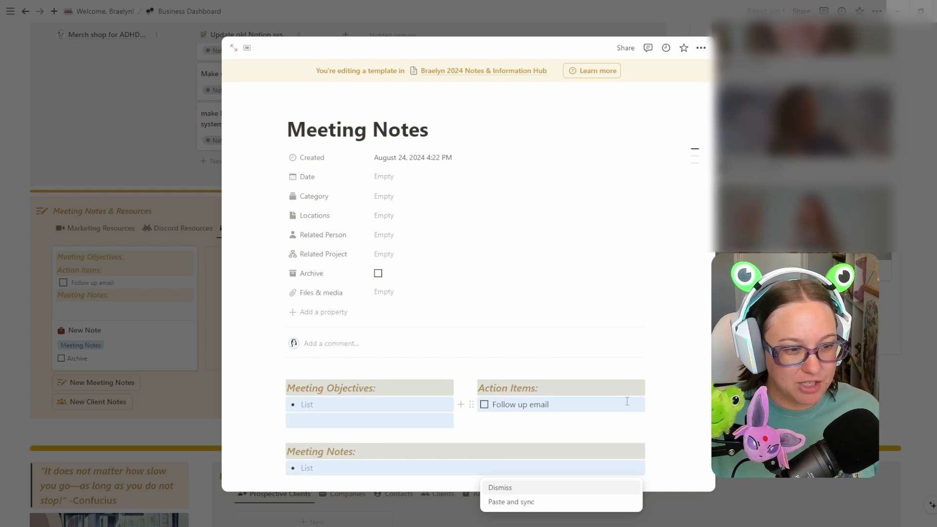
{"action": "scroll", "coordinate": [550, 416], "scroll_direction": "down", "scroll_amount": 1}
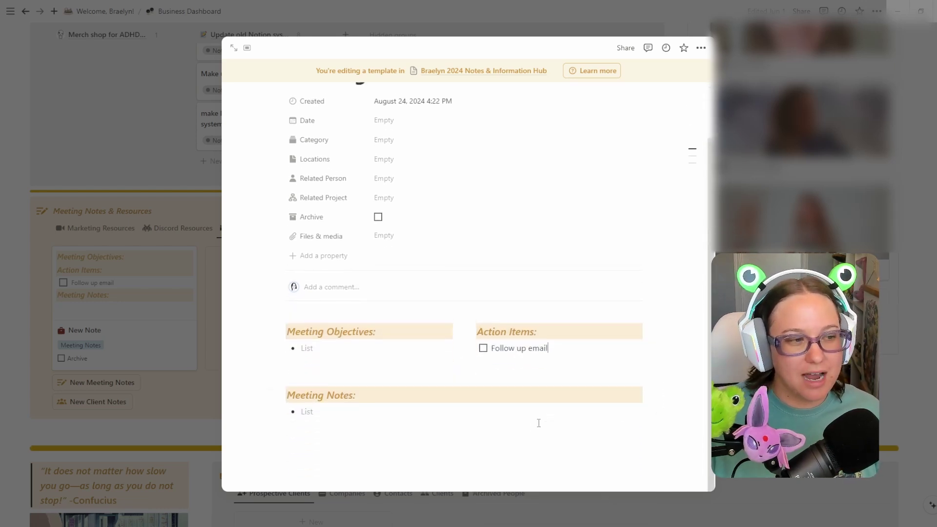
{"action": "scroll", "coordinate": [539, 423], "scroll_direction": "up", "scroll_amount": 1}
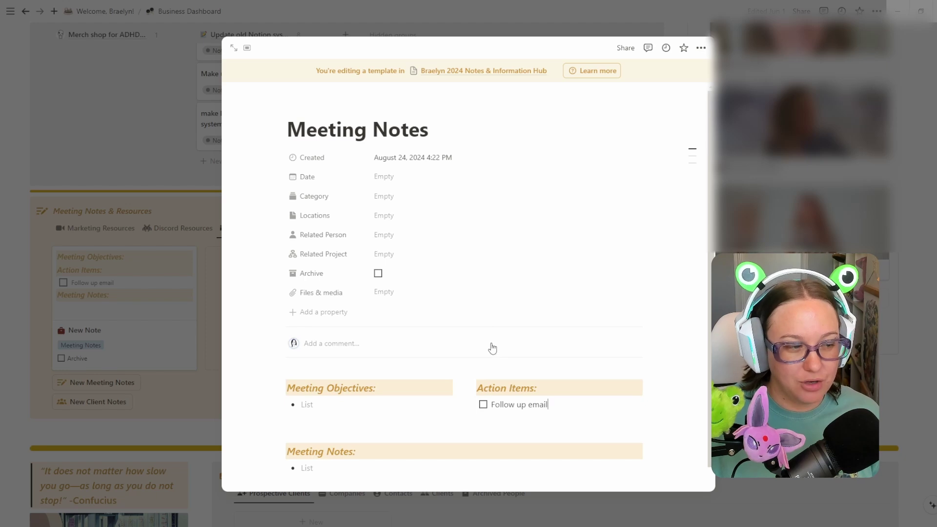
{"action": "left_click", "coordinate": [585, 379]}
{"action": "scroll", "coordinate": [562, 396], "scroll_direction": "down", "scroll_amount": 2}
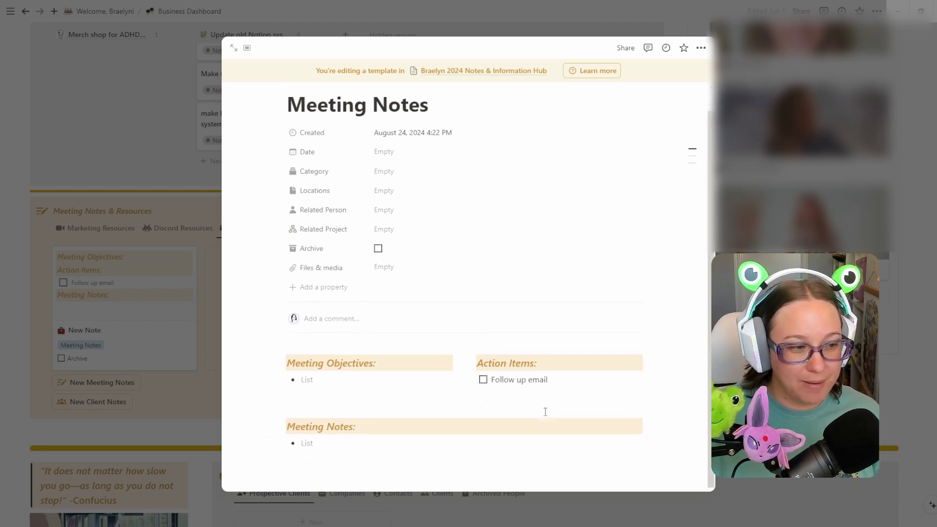
{"action": "scroll", "coordinate": [571, 385], "scroll_direction": "up", "scroll_amount": 2}
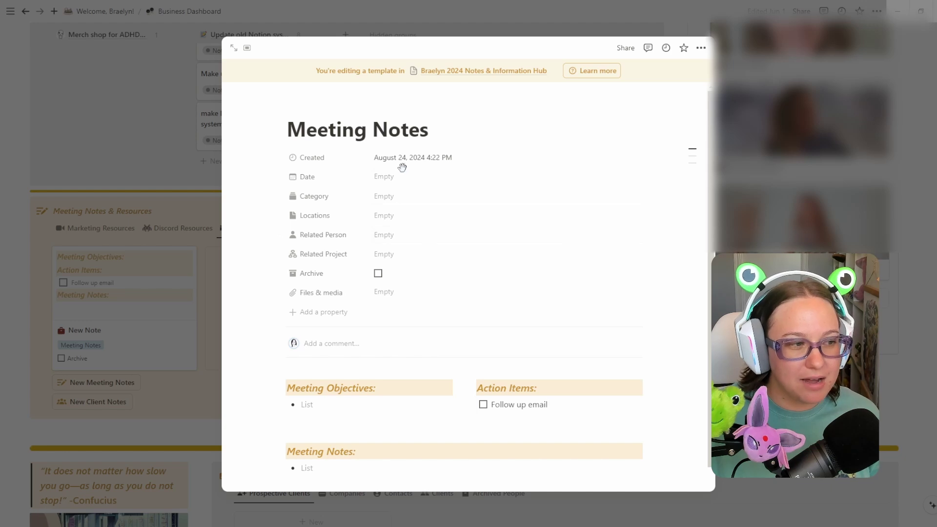
Step: Set the template's Category to Meeting Notes and its Date to Today (date when duplicated), and close the template
{"action": "left_click", "coordinate": [414, 200]}
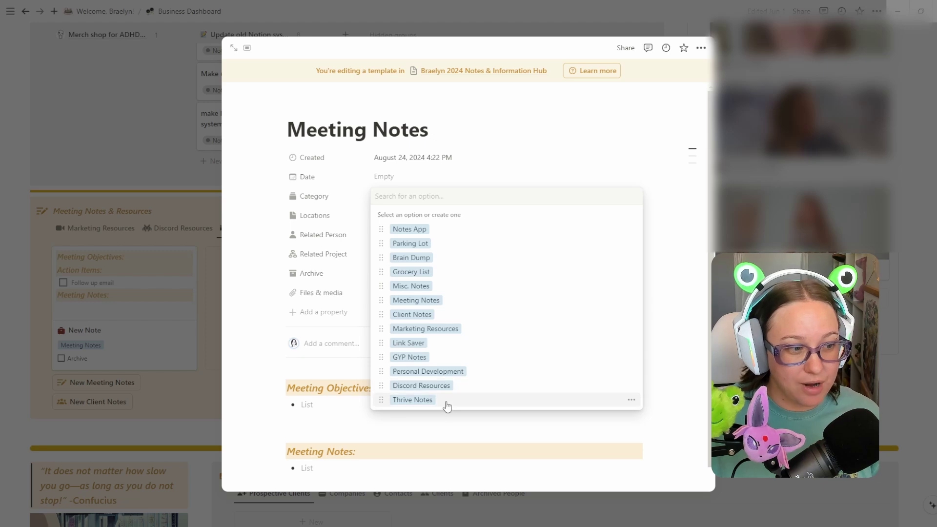
{"action": "left_click", "coordinate": [450, 299]}
{"action": "left_click", "coordinate": [502, 178]}
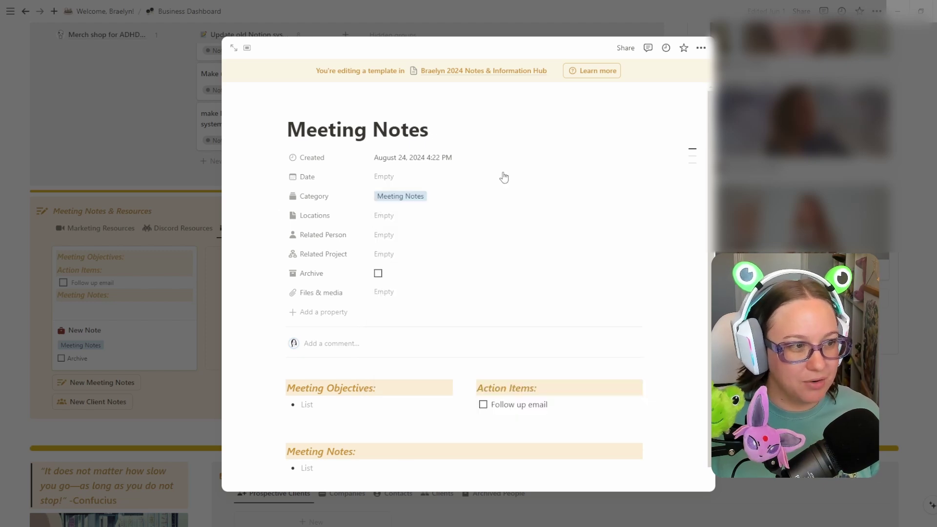
{"action": "left_click", "coordinate": [439, 177]}
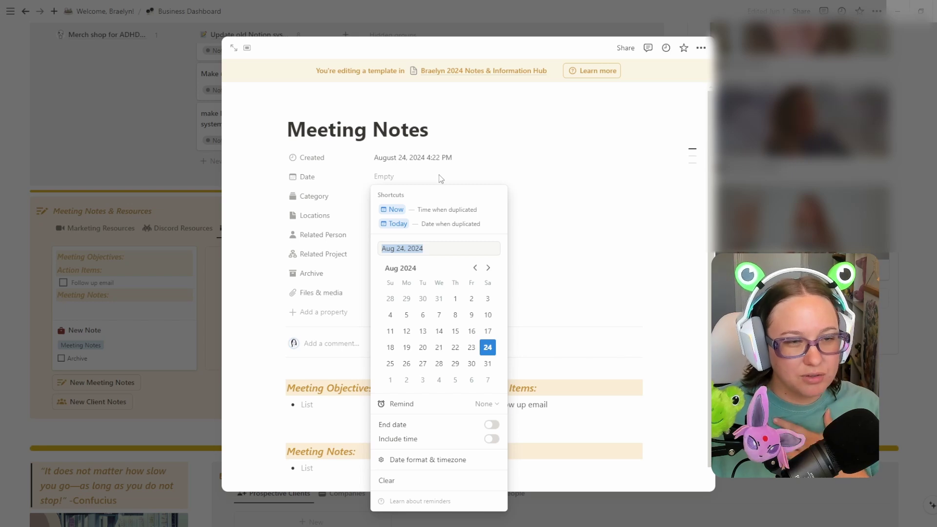
{"action": "left_click", "coordinate": [436, 225]}
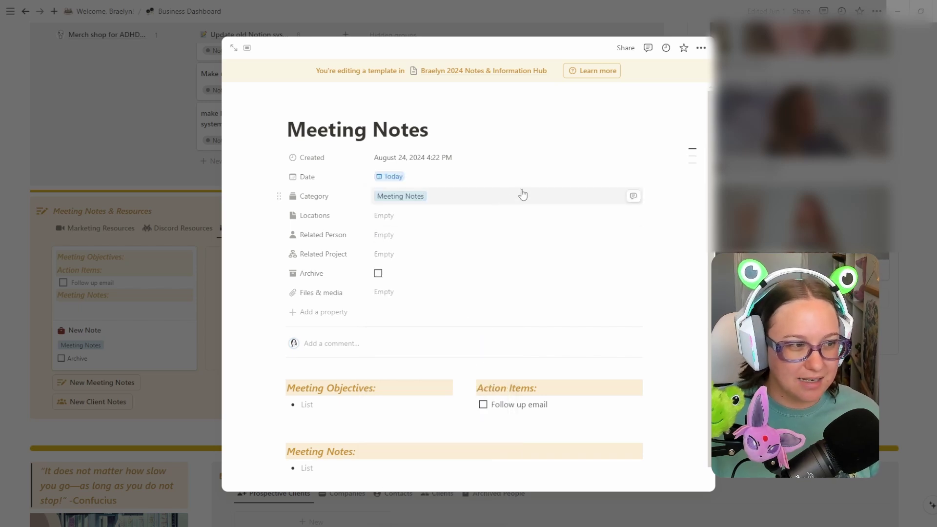
{"action": "scroll", "coordinate": [682, 339], "scroll_direction": "down", "scroll_amount": 1}
{"action": "scroll", "coordinate": [682, 338], "scroll_direction": "down", "scroll_amount": 1}
{"action": "scroll", "coordinate": [605, 242], "scroll_direction": "up", "scroll_amount": 2}
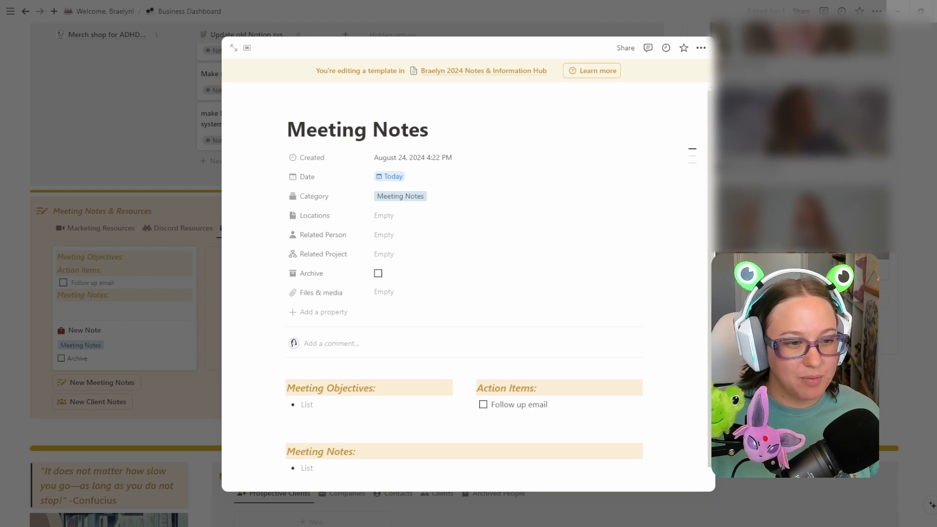
{"action": "key", "text": "Escape"}
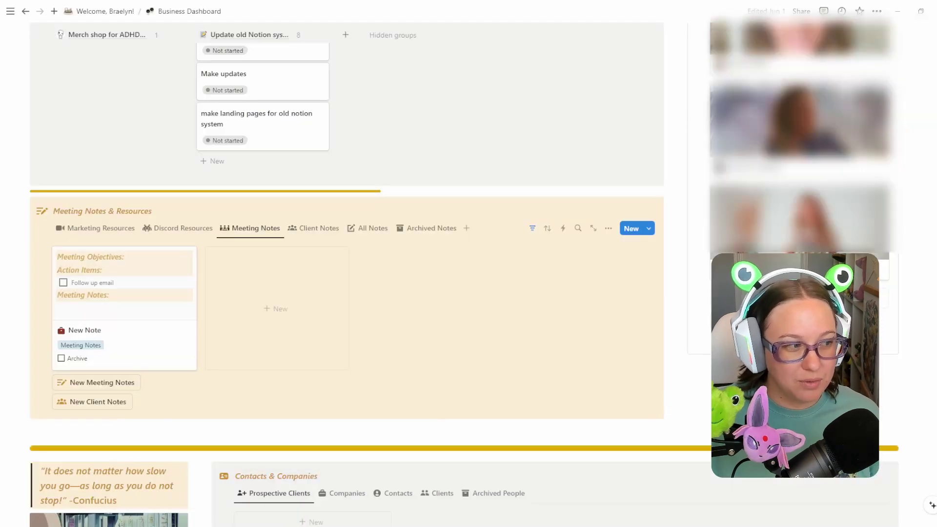
Step: Create a new page from the Meeting Notes template in the Meeting Notes & Resources database and check its contents
{"action": "left_click", "coordinate": [649, 230]}
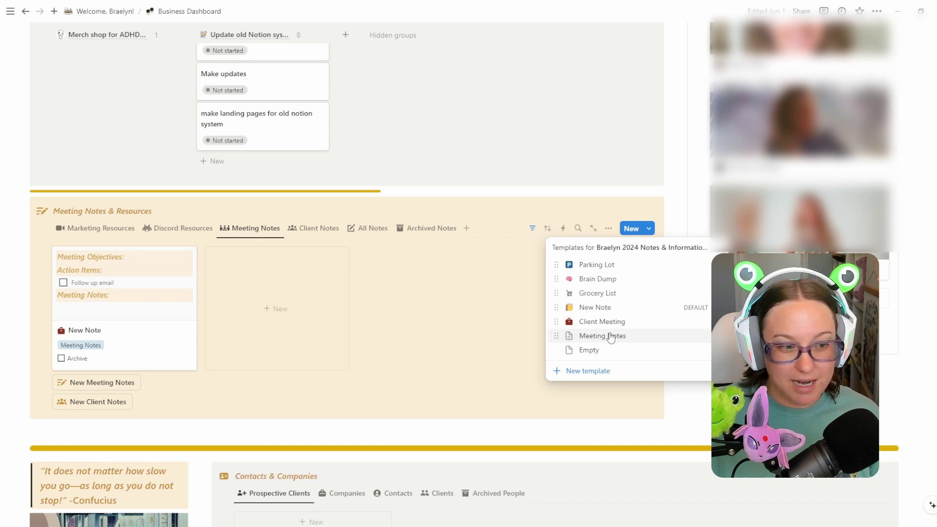
{"action": "left_click", "coordinate": [610, 337]}
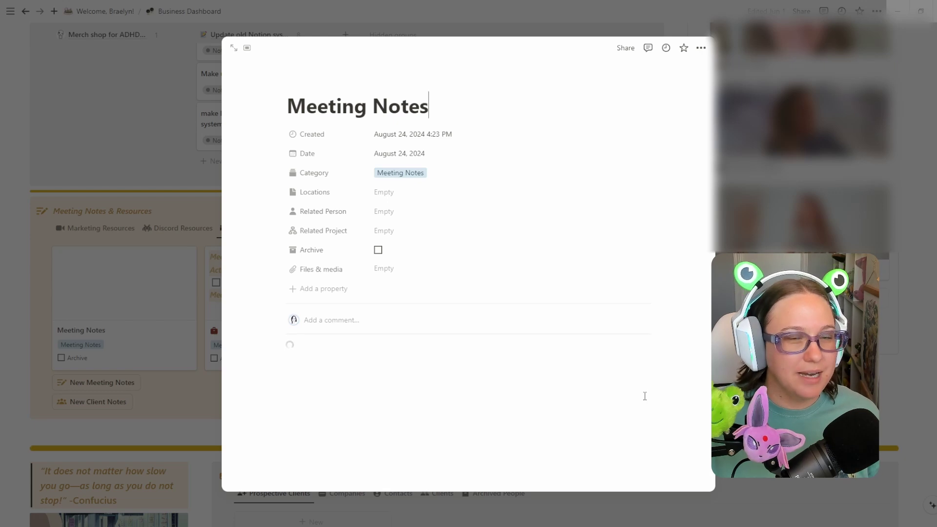
{"action": "scroll", "coordinate": [606, 399], "scroll_direction": "down", "scroll_amount": 2}
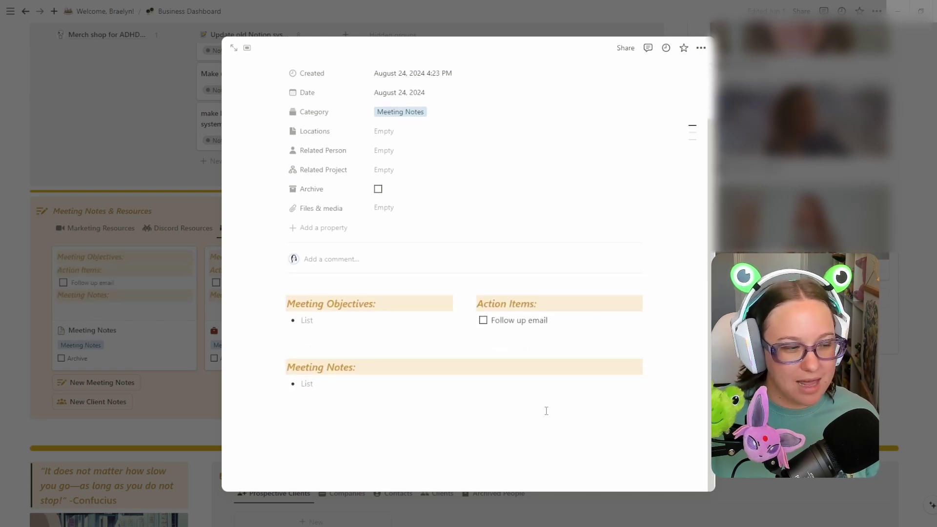
{"action": "scroll", "coordinate": [433, 247], "scroll_direction": "up", "scroll_amount": 1}
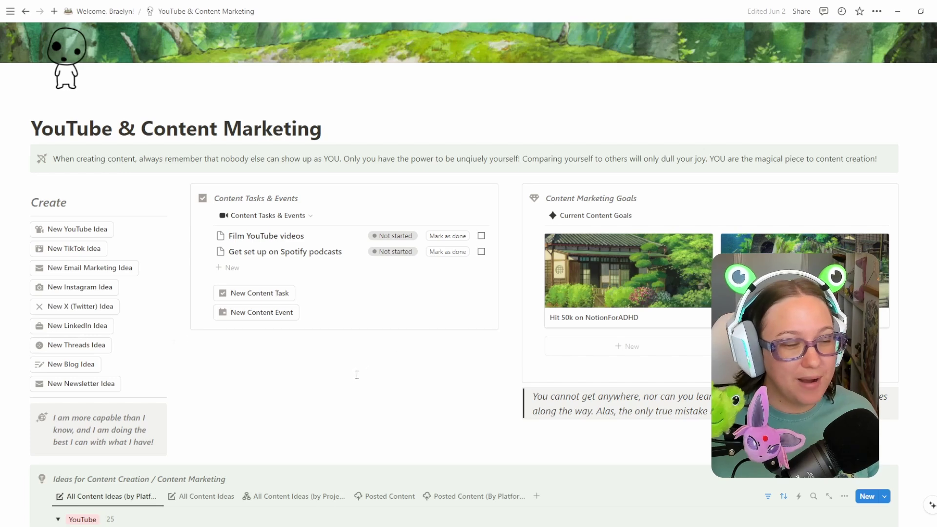
Step: Create a new TikTok idea in YouTube & Content Marketing and display it as a full page
{"action": "left_click", "coordinate": [71, 250]}
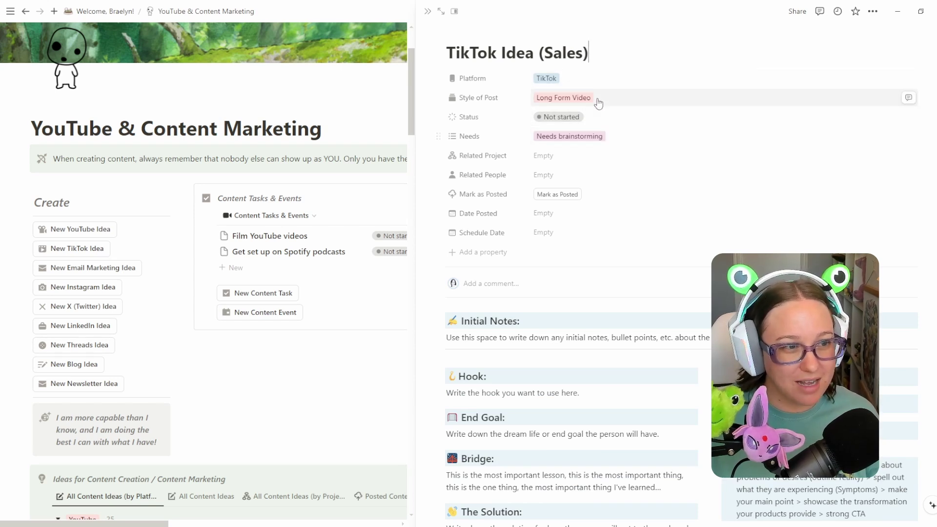
{"action": "scroll", "coordinate": [649, 127], "scroll_direction": "down", "scroll_amount": 5}
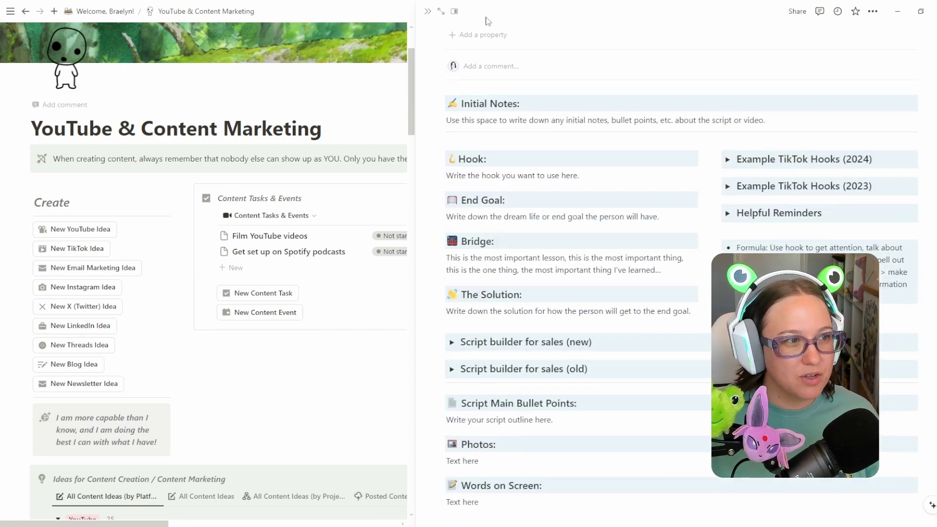
{"action": "left_click", "coordinate": [454, 11]}
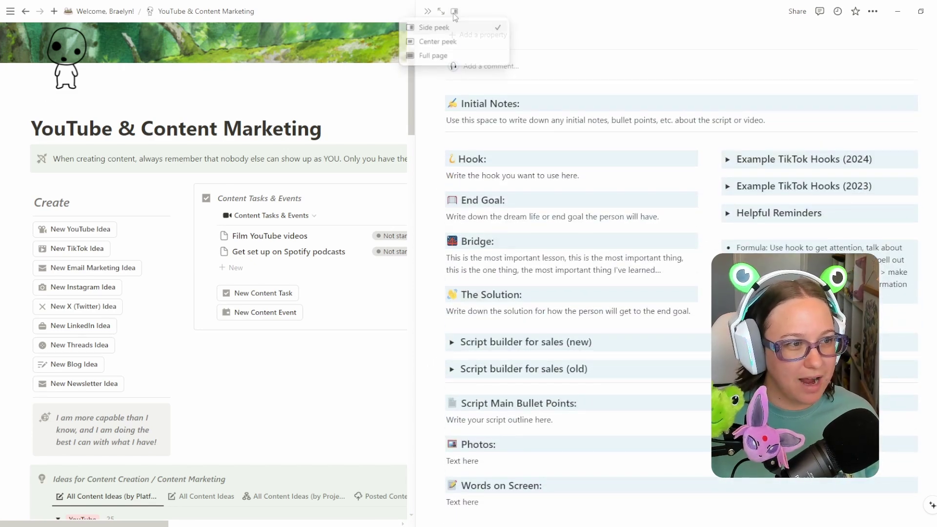
{"action": "left_click", "coordinate": [451, 57]}
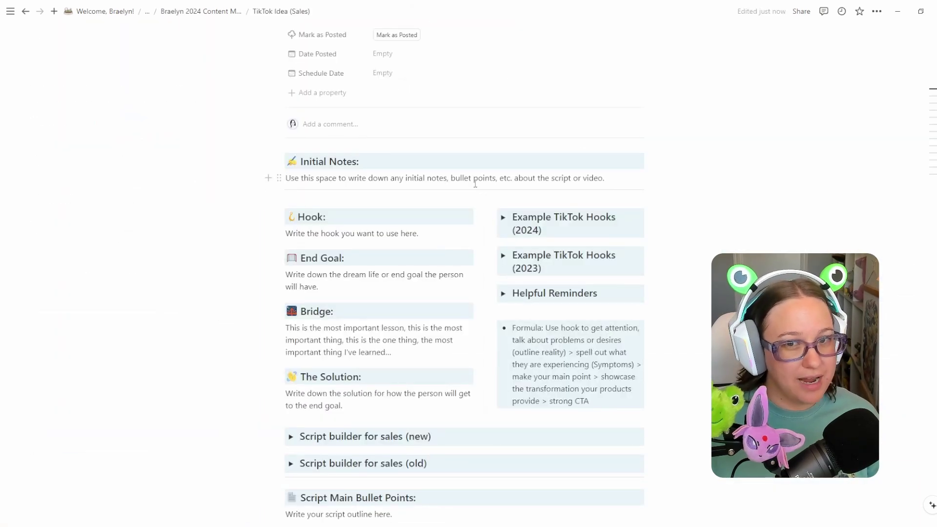
Step: Examine the example TikTok hooks for 2023 and 2024 in their toggles and collapse both again
{"action": "scroll", "coordinate": [424, 168], "scroll_direction": "down", "scroll_amount": 1}
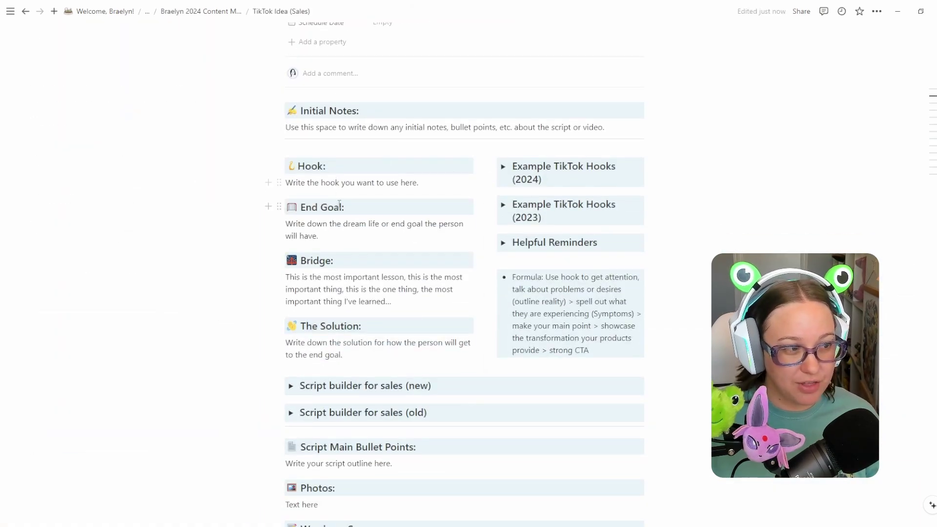
{"action": "scroll", "coordinate": [481, 281], "scroll_direction": "down", "scroll_amount": 1}
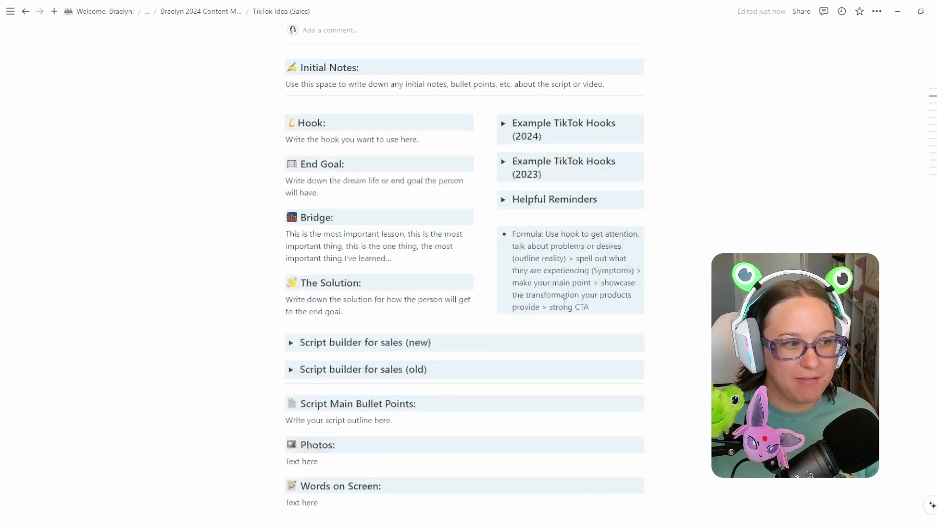
{"action": "left_click", "coordinate": [503, 154]}
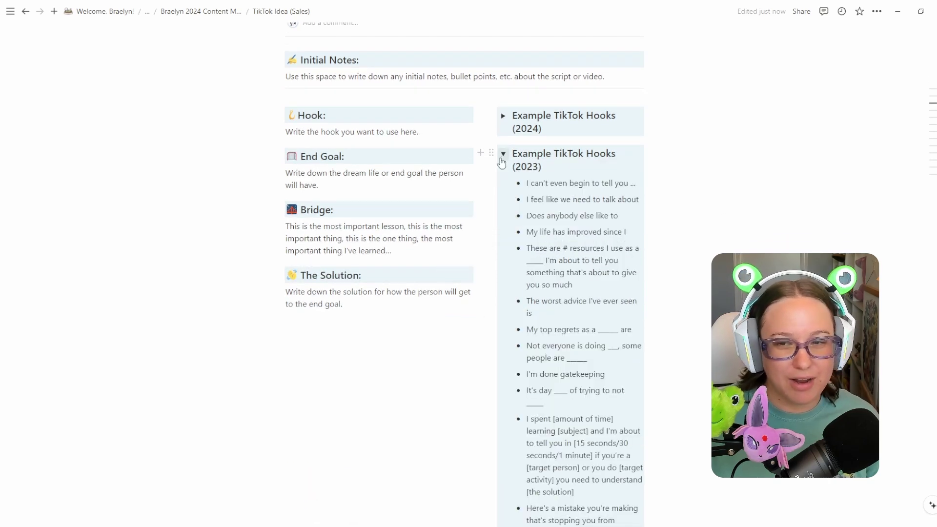
{"action": "left_click", "coordinate": [503, 154]}
{"action": "left_click", "coordinate": [503, 116]}
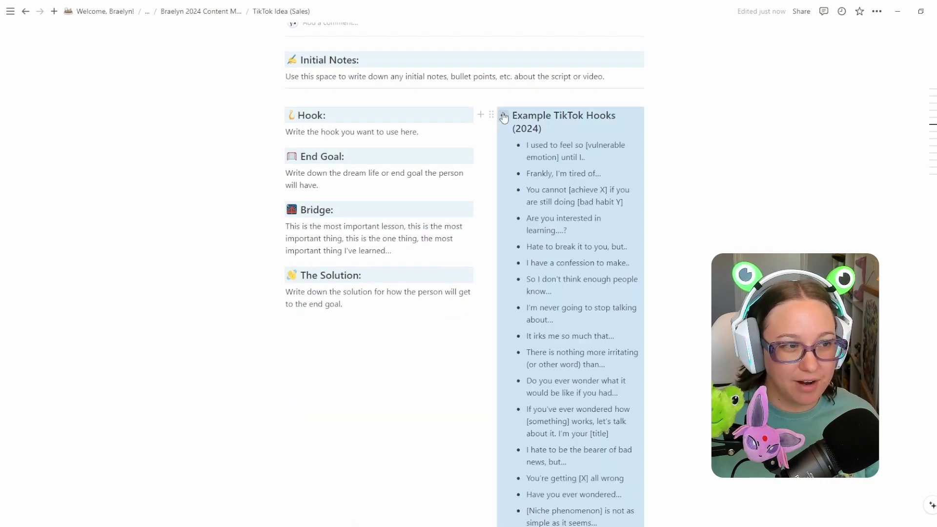
{"action": "left_click", "coordinate": [504, 116]}
{"action": "scroll", "coordinate": [293, 288], "scroll_direction": "down", "scroll_amount": 1}
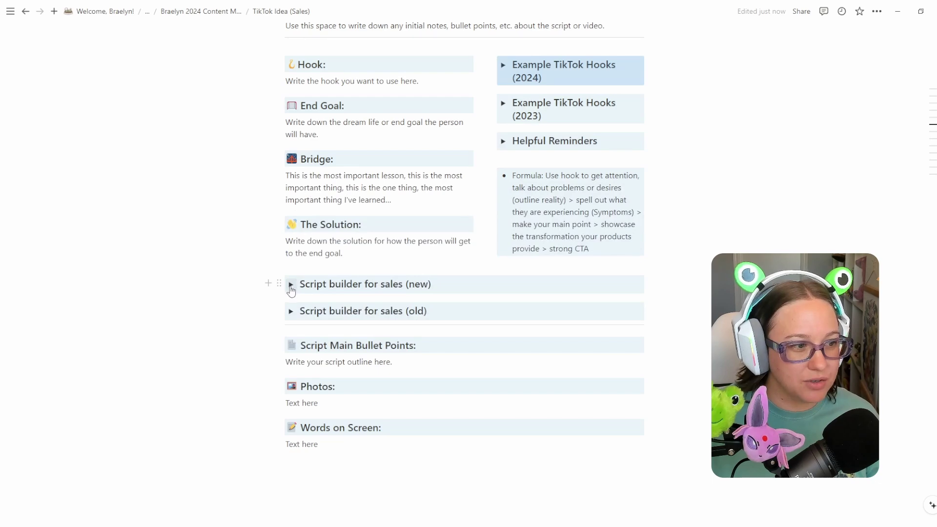
Step: Read the formula and examples inside "Script builder for sales (new)" and collapse the toggle again
{"action": "left_click", "coordinate": [291, 285]}
{"action": "scroll", "coordinate": [457, 298], "scroll_direction": "down", "scroll_amount": 4}
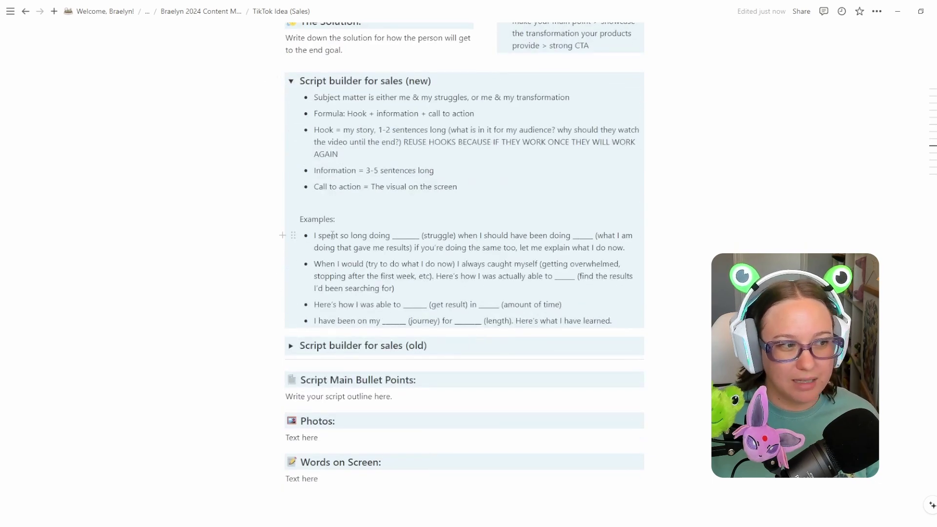
{"action": "scroll", "coordinate": [292, 320], "scroll_direction": "up", "scroll_amount": 2}
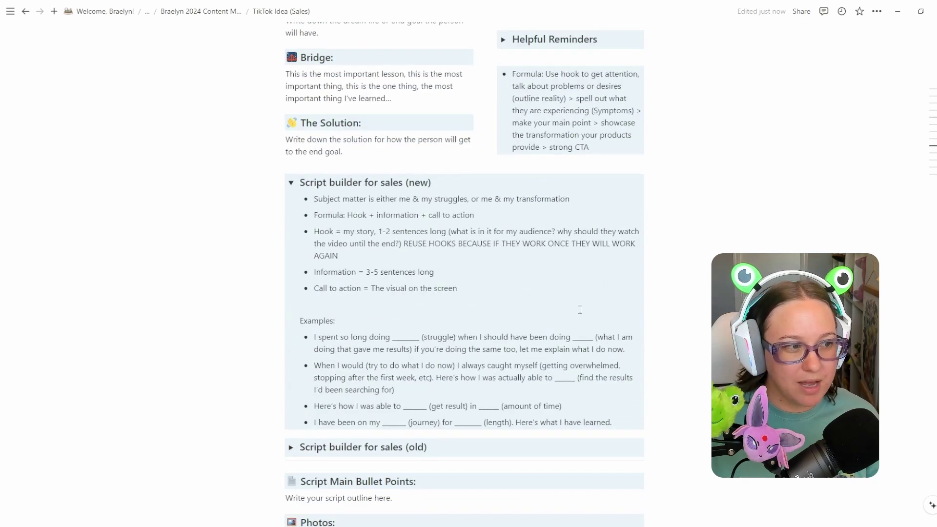
{"action": "left_click", "coordinate": [291, 184]}
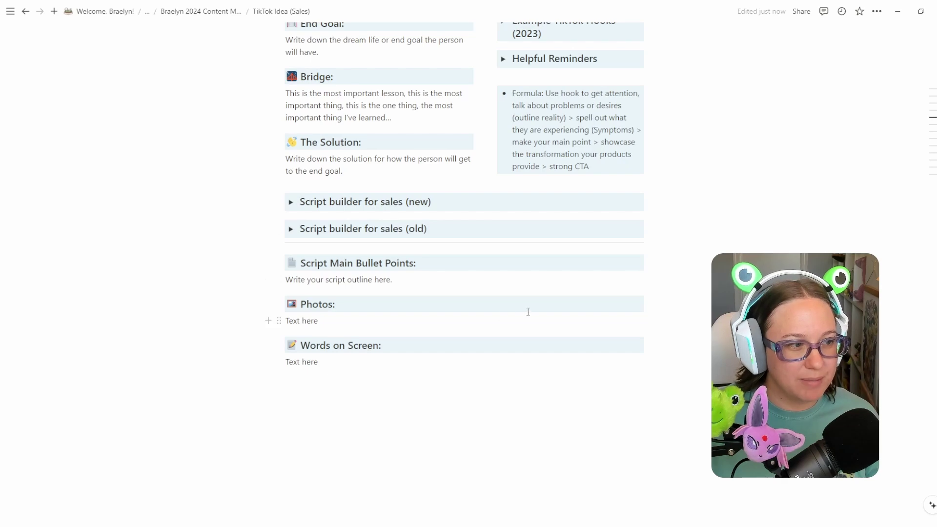
{"action": "scroll", "coordinate": [528, 312], "scroll_direction": "up", "scroll_amount": 5}
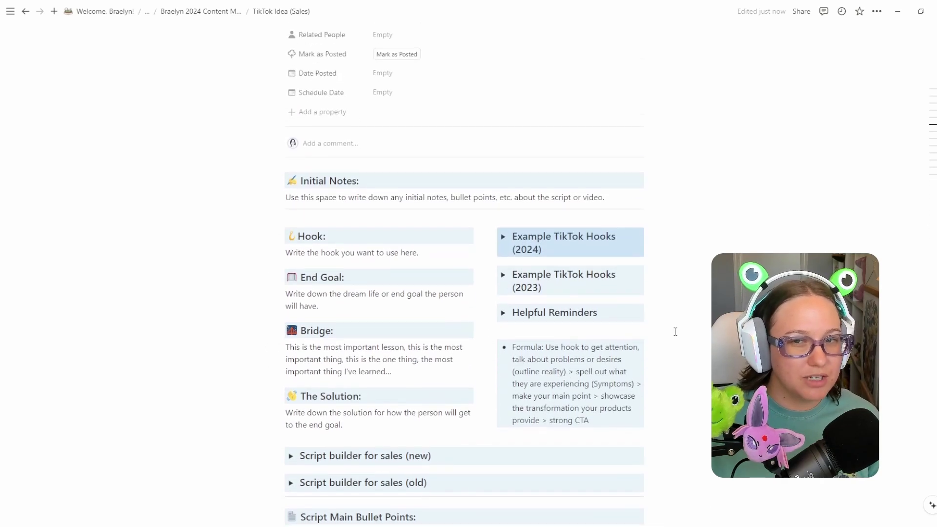
{"action": "scroll", "coordinate": [676, 332], "scroll_direction": "up", "scroll_amount": 5}
{"action": "scroll", "coordinate": [684, 308], "scroll_direction": "down", "scroll_amount": 5}
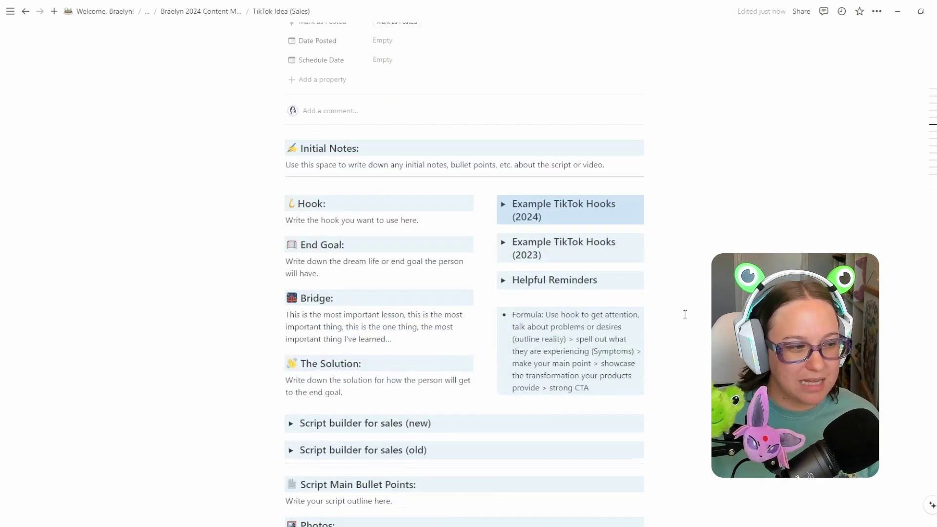
{"action": "left_click", "coordinate": [669, 275]}
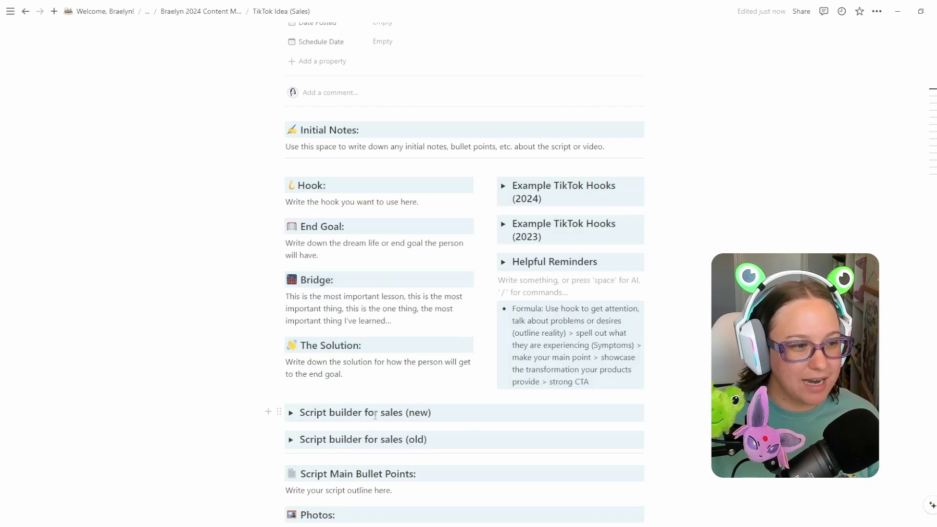
{"action": "scroll", "coordinate": [391, 420], "scroll_direction": "down", "scroll_amount": 3}
{"action": "left_click", "coordinate": [435, 429]}
{"action": "scroll", "coordinate": [618, 407], "scroll_direction": "up", "scroll_amount": 2}
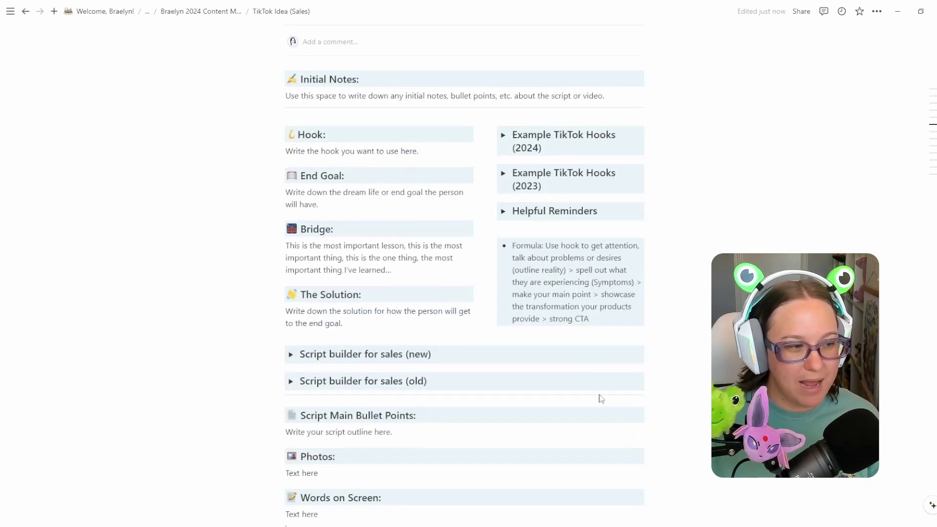
Step: Remove the empty line at the end of the TikTok Idea (Sales) page and review its properties and script sections
{"action": "scroll", "coordinate": [592, 397], "scroll_direction": "down", "scroll_amount": 3}
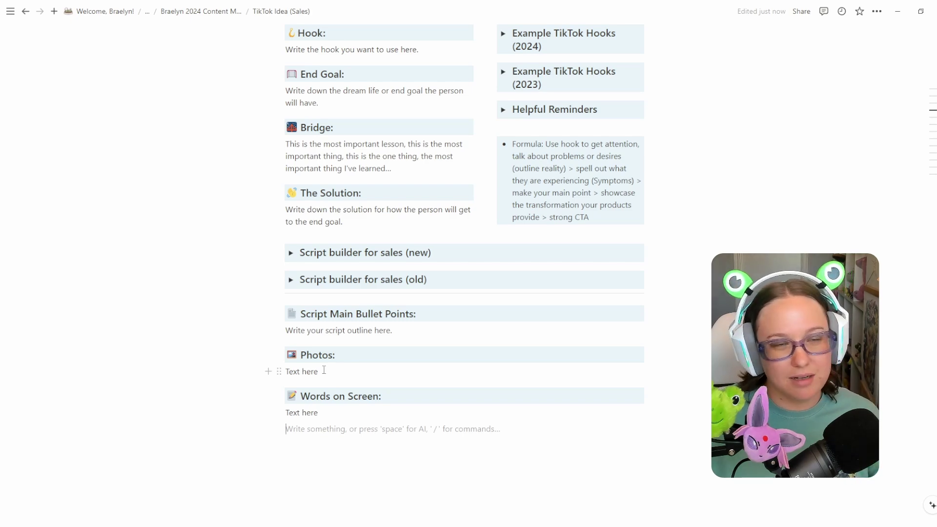
{"action": "key", "text": "BackSpace"}
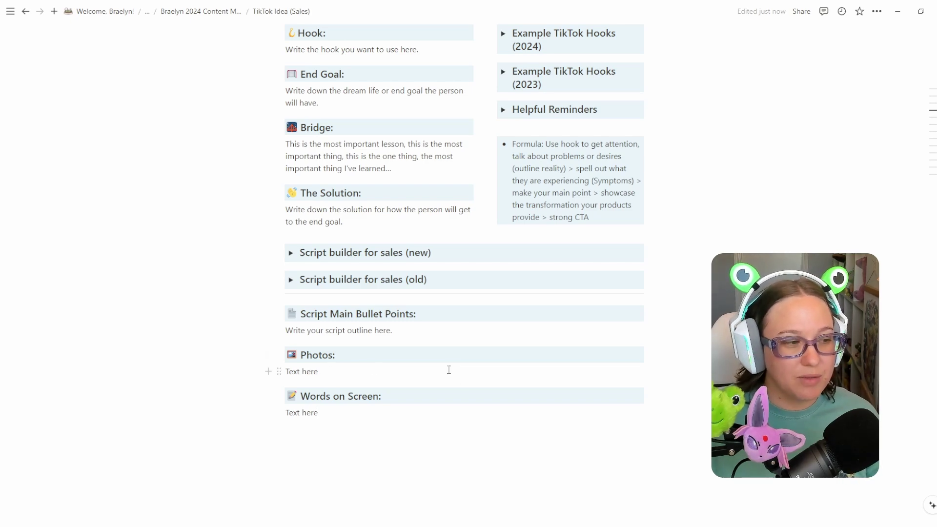
{"action": "scroll", "coordinate": [533, 342], "scroll_direction": "up", "scroll_amount": 10}
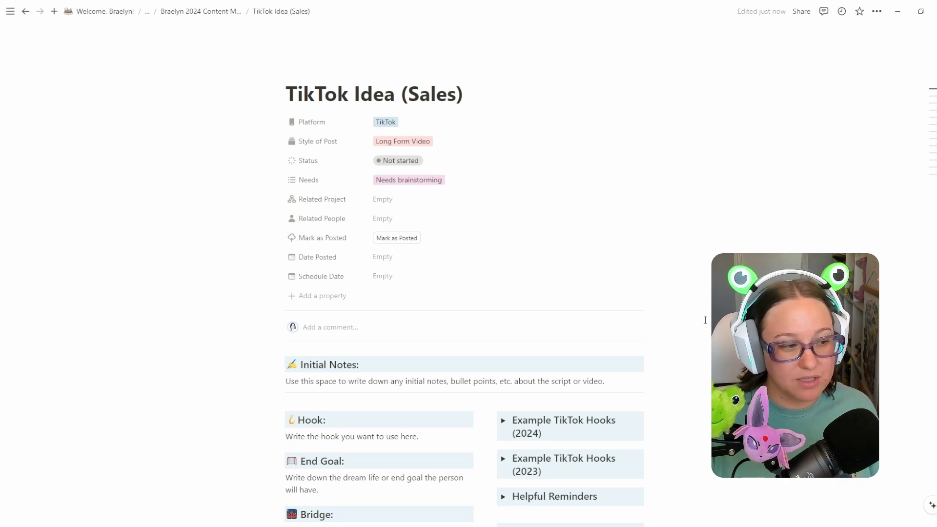
{"action": "scroll", "coordinate": [702, 318], "scroll_direction": "down", "scroll_amount": 3}
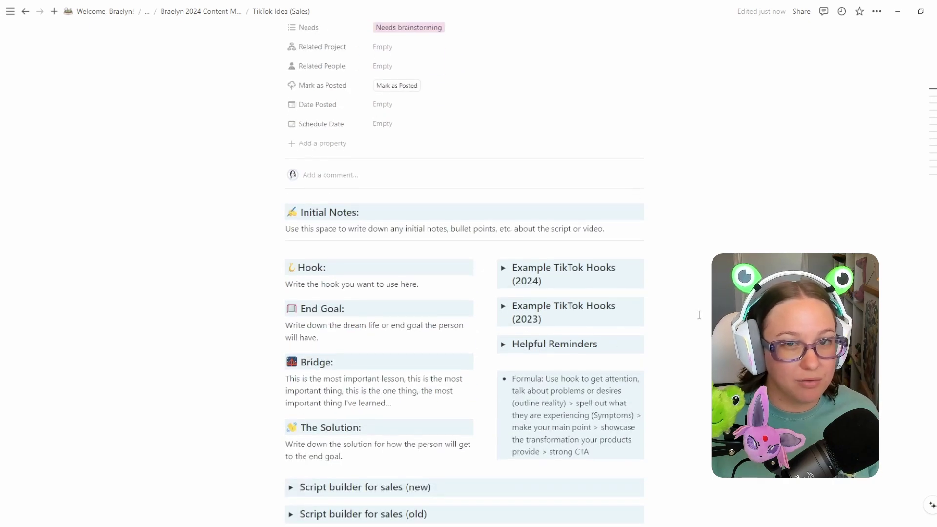
{"action": "scroll", "coordinate": [670, 392], "scroll_direction": "down", "scroll_amount": 1}
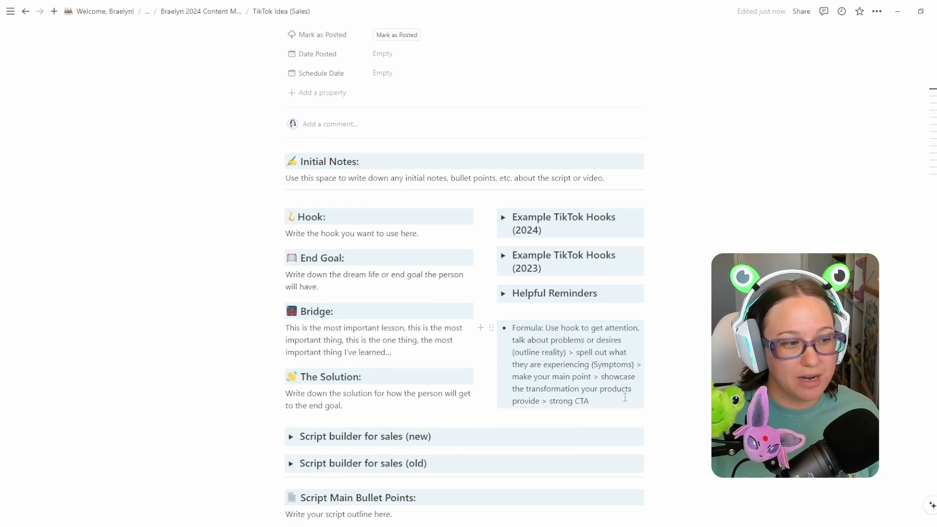
{"action": "scroll", "coordinate": [690, 382], "scroll_direction": "down", "scroll_amount": 1}
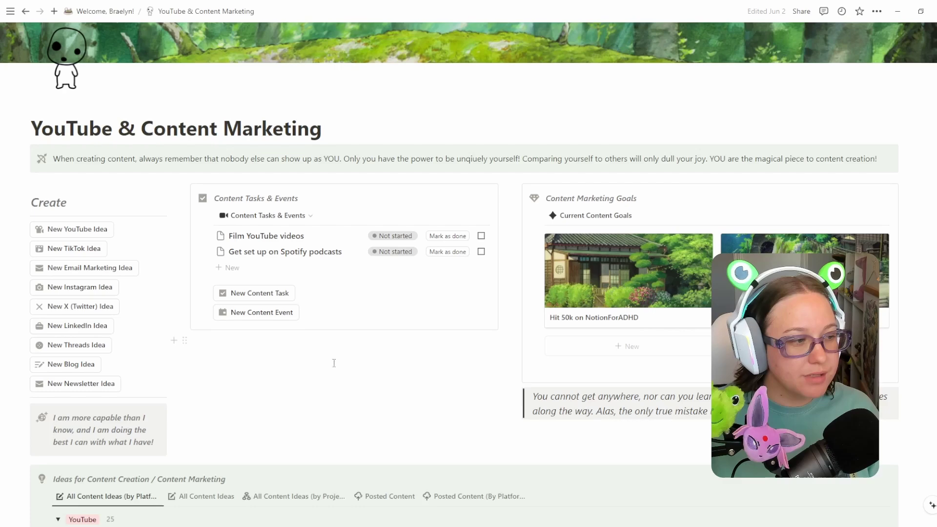
Step: Set the New TikTok Idea button to add pages using the TikTok Idea (Sales) template and save the button
{"action": "scroll", "coordinate": [334, 364], "scroll_direction": "down", "scroll_amount": 1}
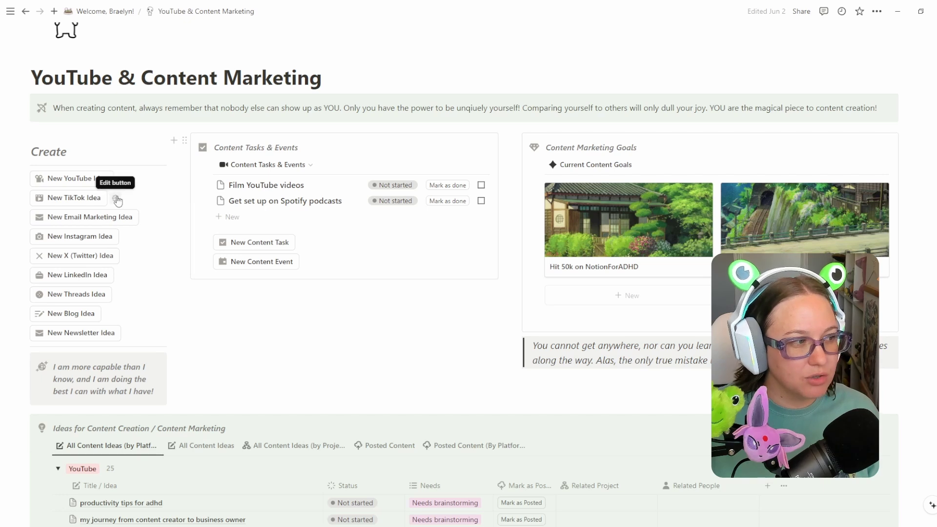
{"action": "left_click", "coordinate": [116, 197]}
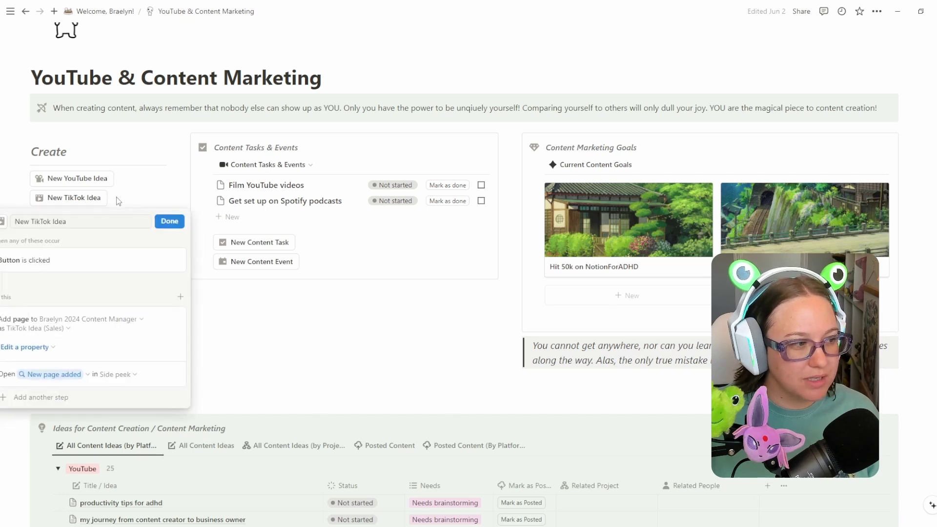
{"action": "left_click", "coordinate": [67, 329]}
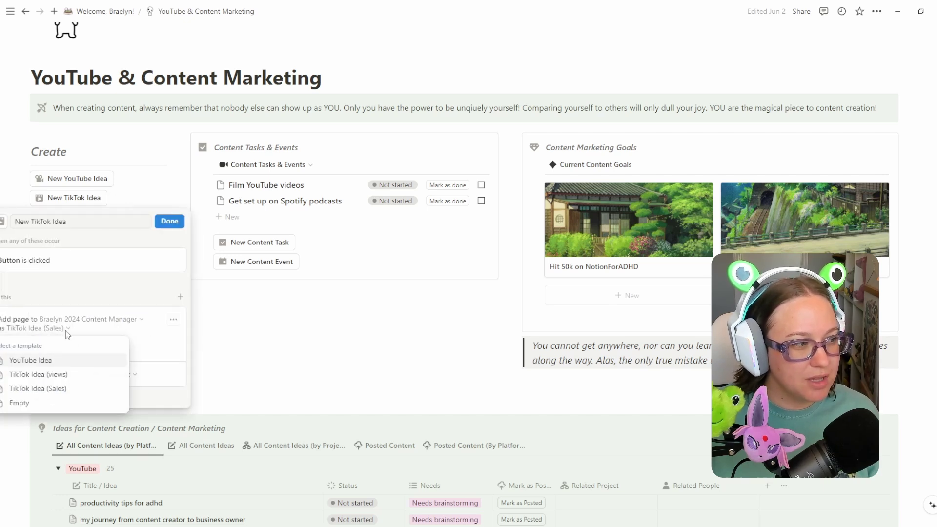
{"action": "left_click", "coordinate": [47, 389]}
{"action": "left_click", "coordinate": [170, 223]}
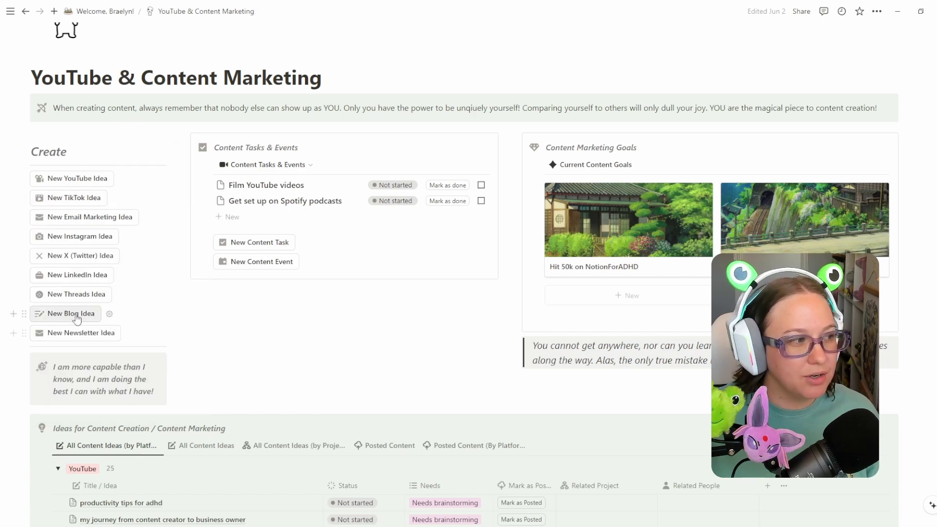
Step: Create a new YouTube idea from the Create section of YouTube & Content Marketing
{"action": "left_click", "coordinate": [75, 181]}
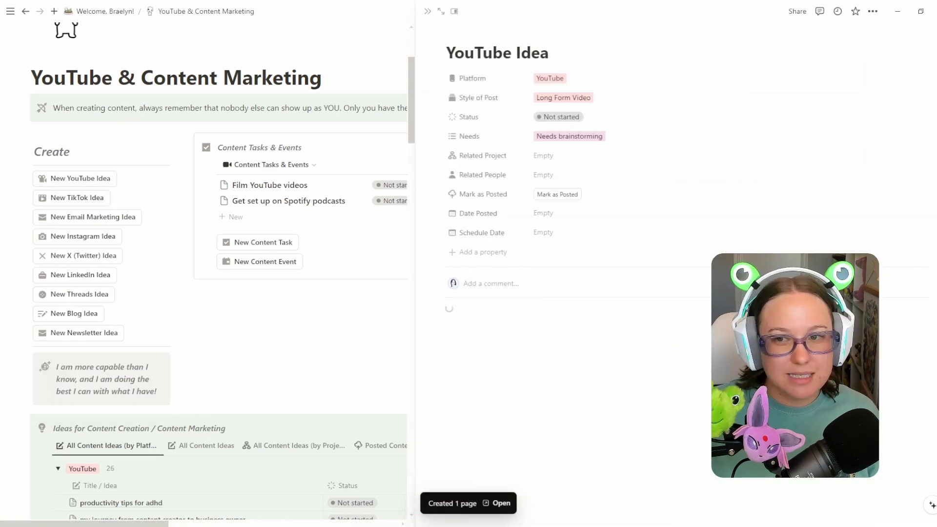